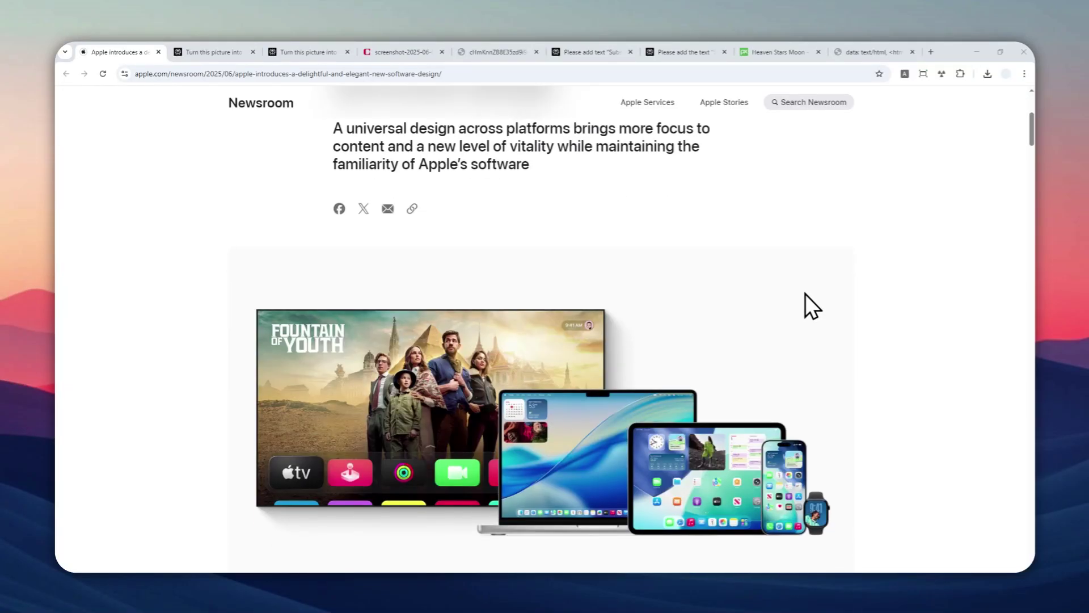
Scroll through Perplexity's answer showing the glass-text logo examples
scroll(804, 308, "down", 1)
scroll(800, 315, "down", 4)
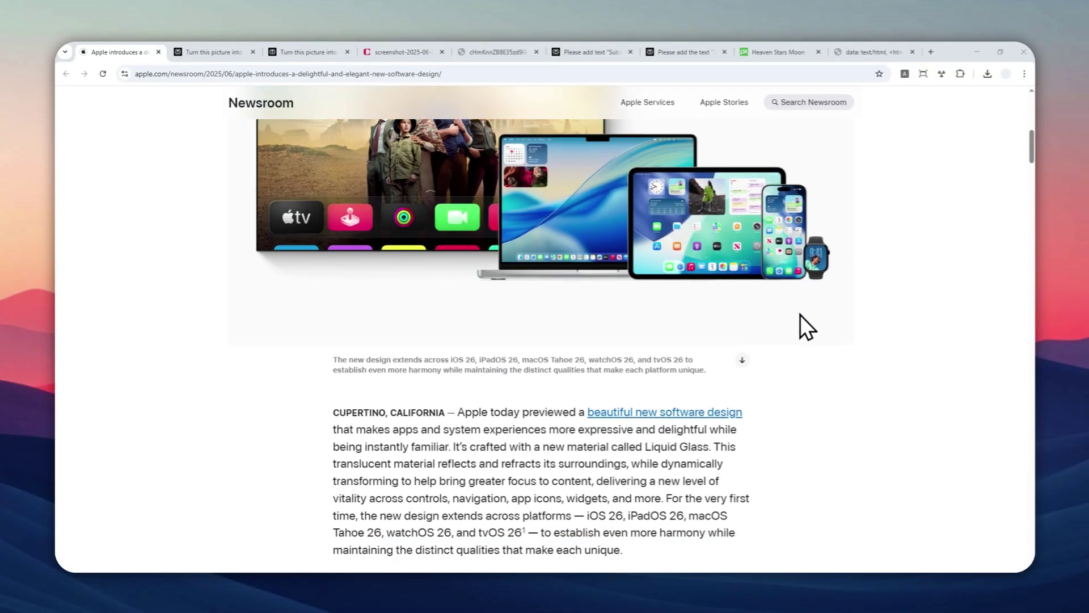
scroll(800, 315, "down", 4)
scroll(798, 314, "down", 3)
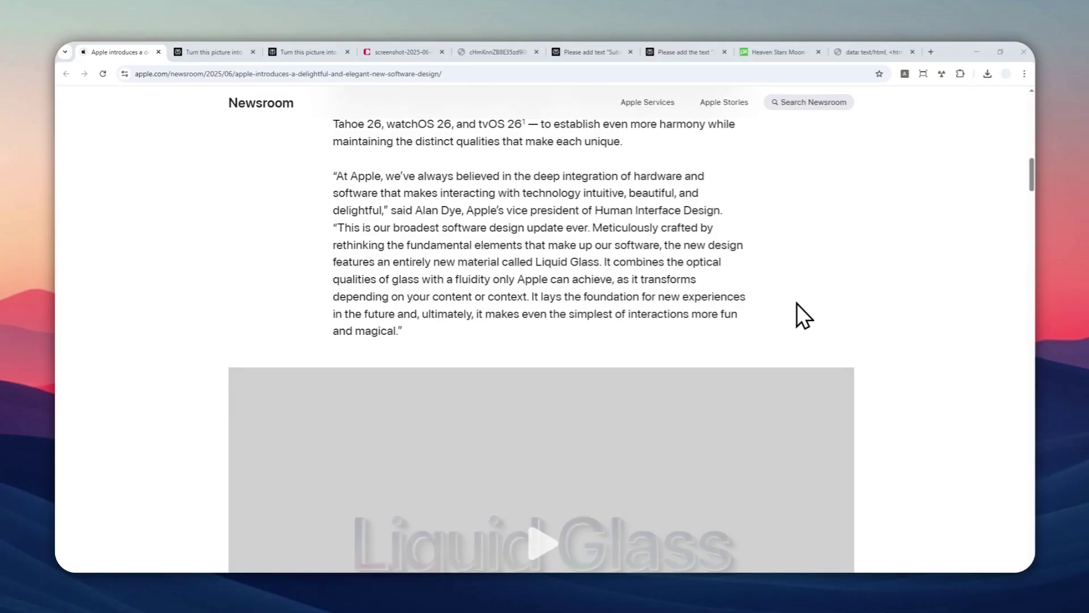
scroll(760, 304, "down", 5)
scroll(720, 329, "down", 2)
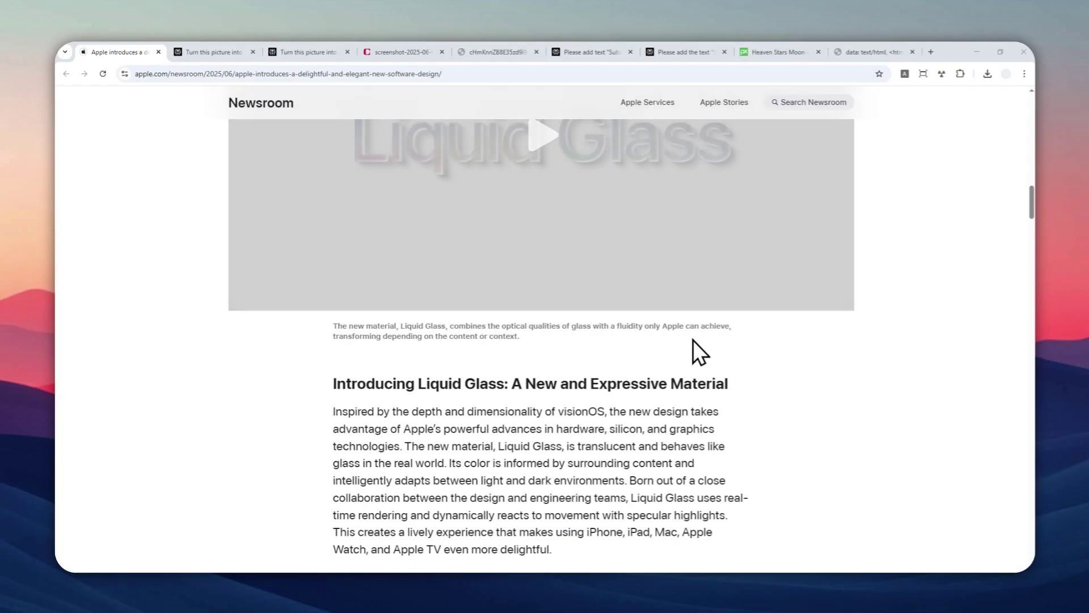
scroll(686, 364, "down", 3)
scroll(682, 353, "down", 4)
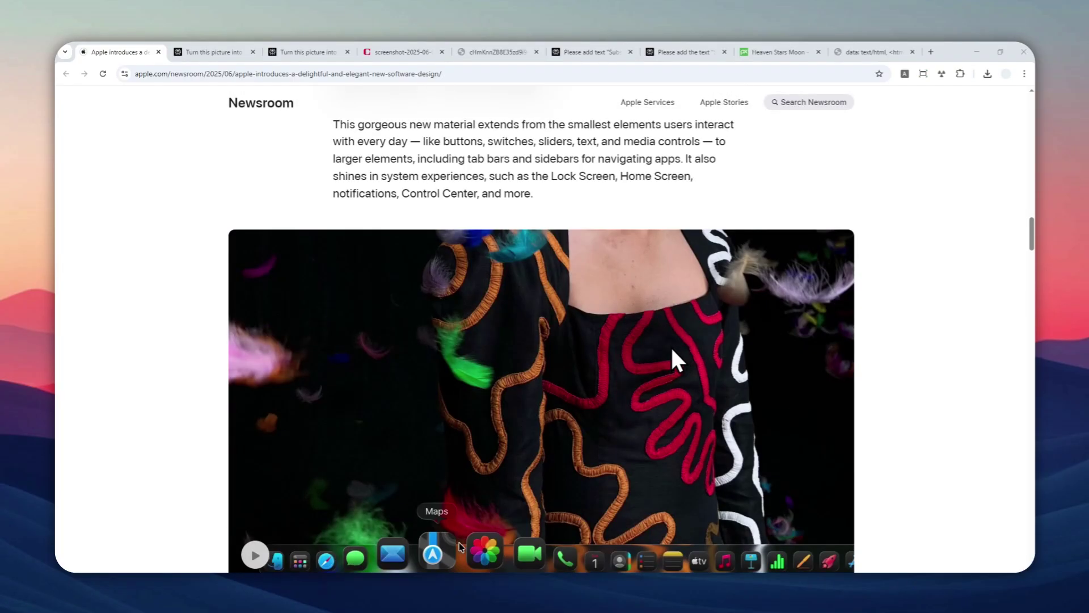
scroll(652, 340, "down", 3)
scroll(567, 332, "down", 4)
scroll(563, 332, "down", 3)
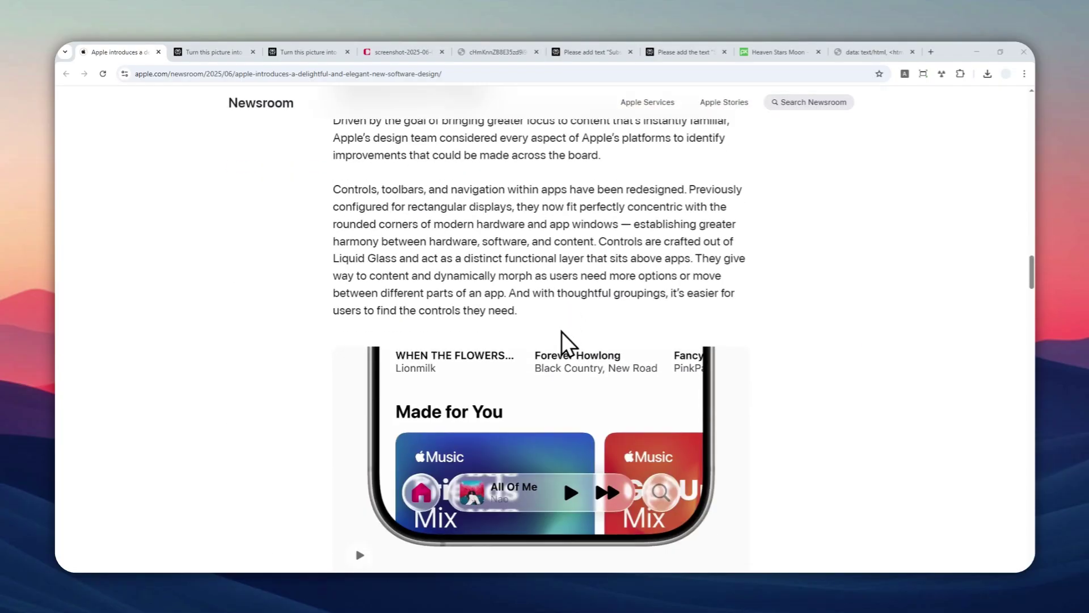
scroll(558, 331, "down", 3)
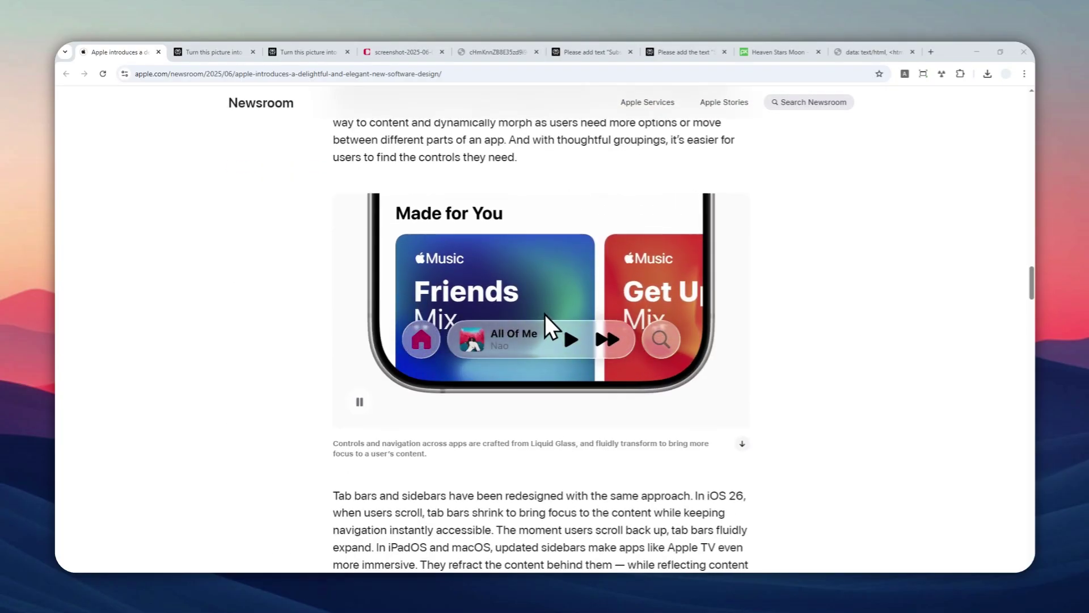
scroll(543, 315, "down", 1)
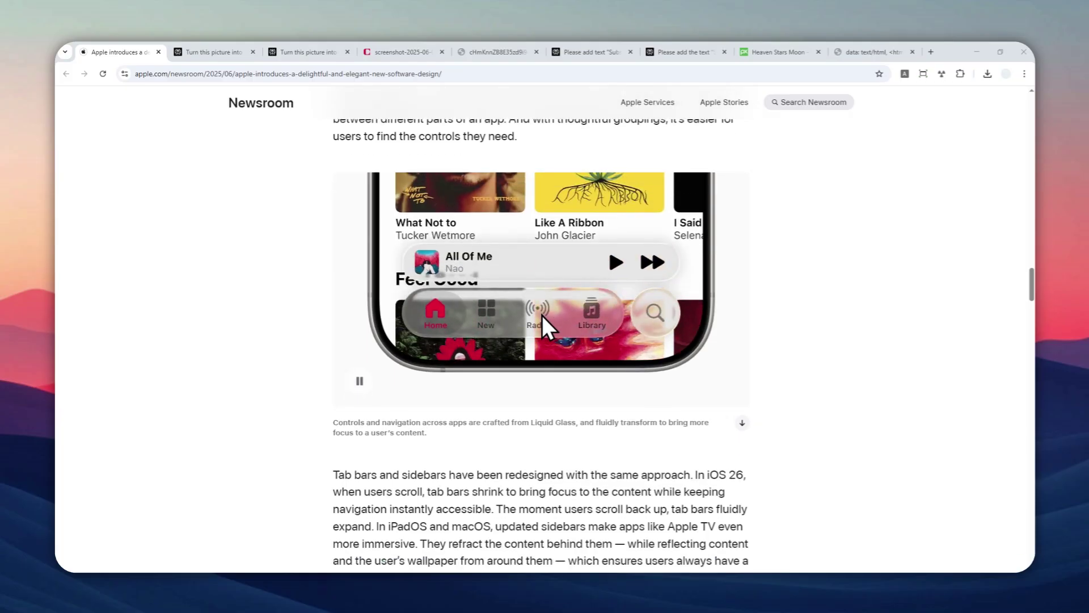
scroll(538, 313, "down", 3)
scroll(531, 310, "down", 6)
scroll(526, 311, "down", 3)
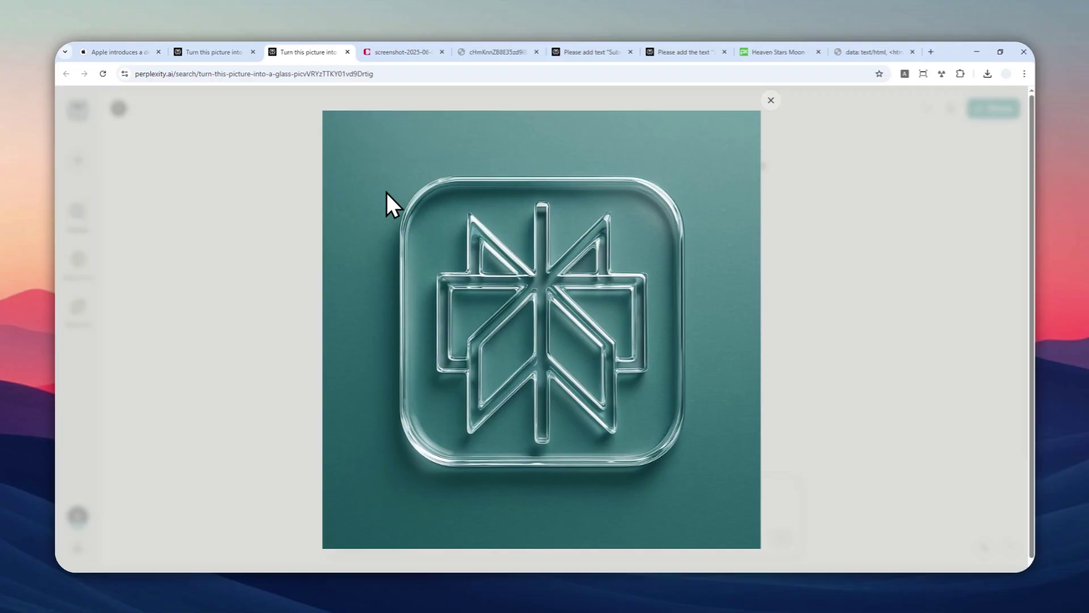
View the hello glass sign and the glossy and frosted Subscribe images, then start a new tab
left_click(394, 49)
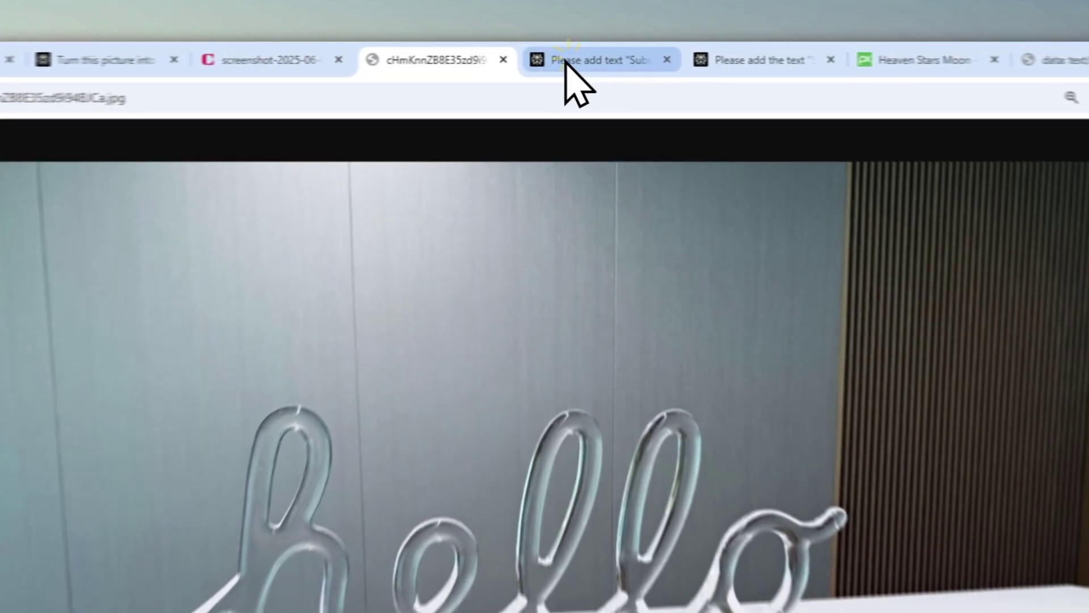
left_click(570, 53)
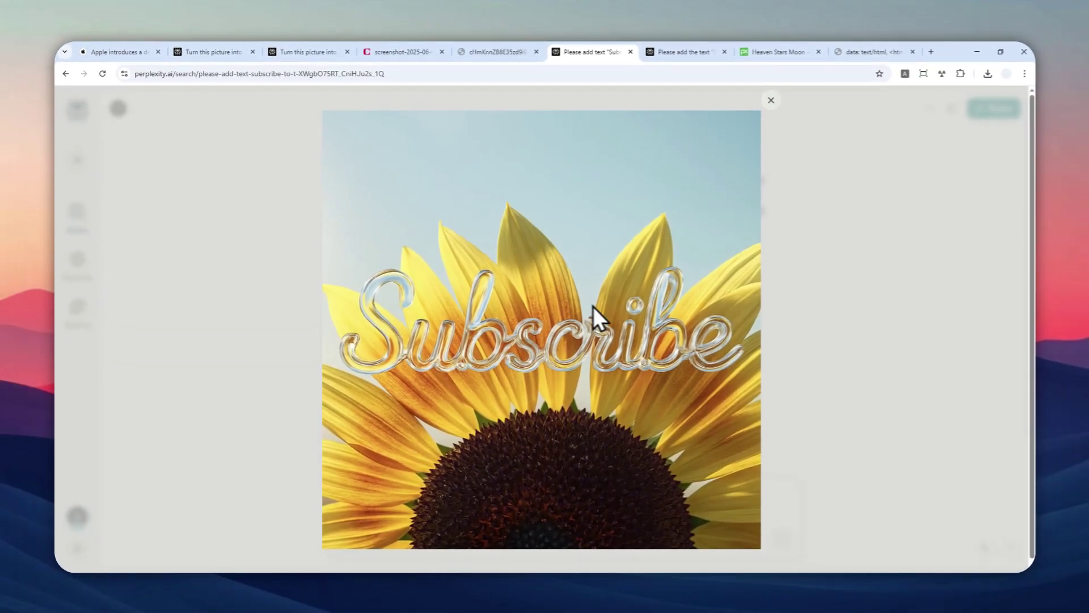
left_click(683, 51)
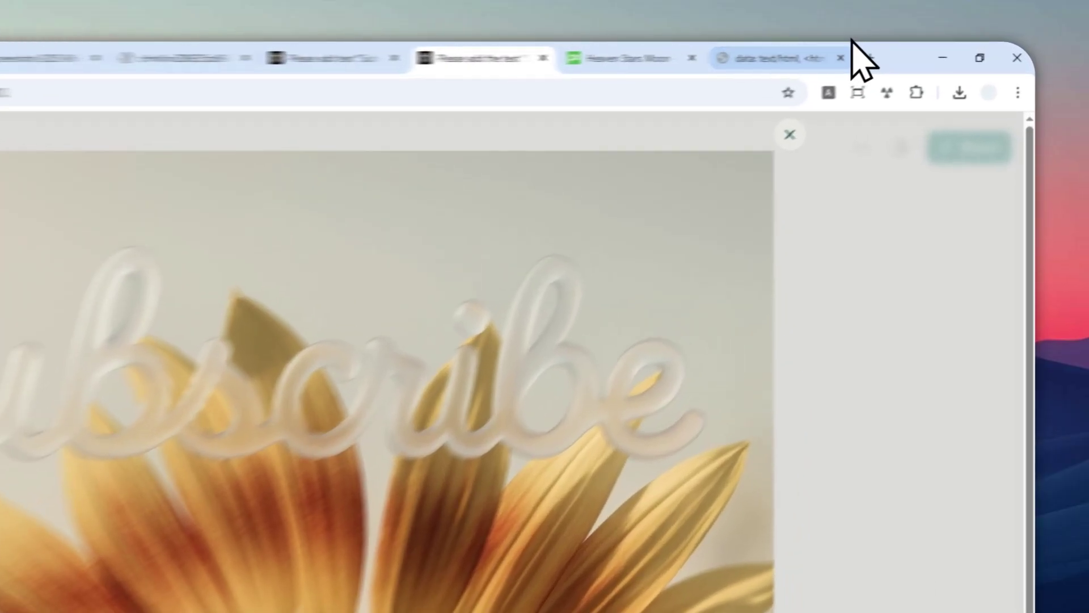
left_click(930, 51)
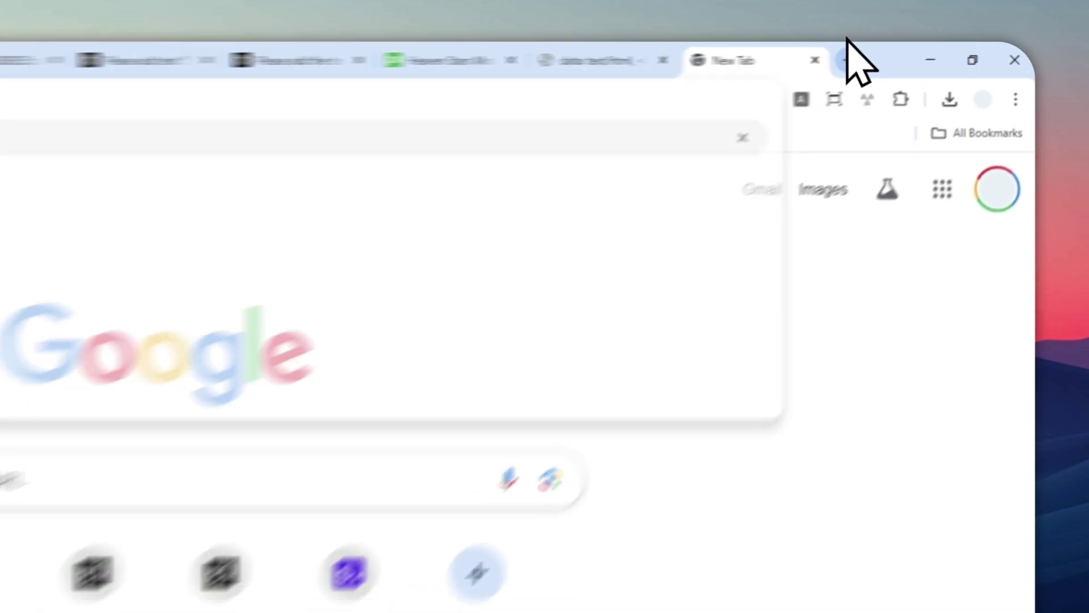
Go to chatgpt.com and copy the starry night-sky photo from Pixabay
type("chat")
key("Return")
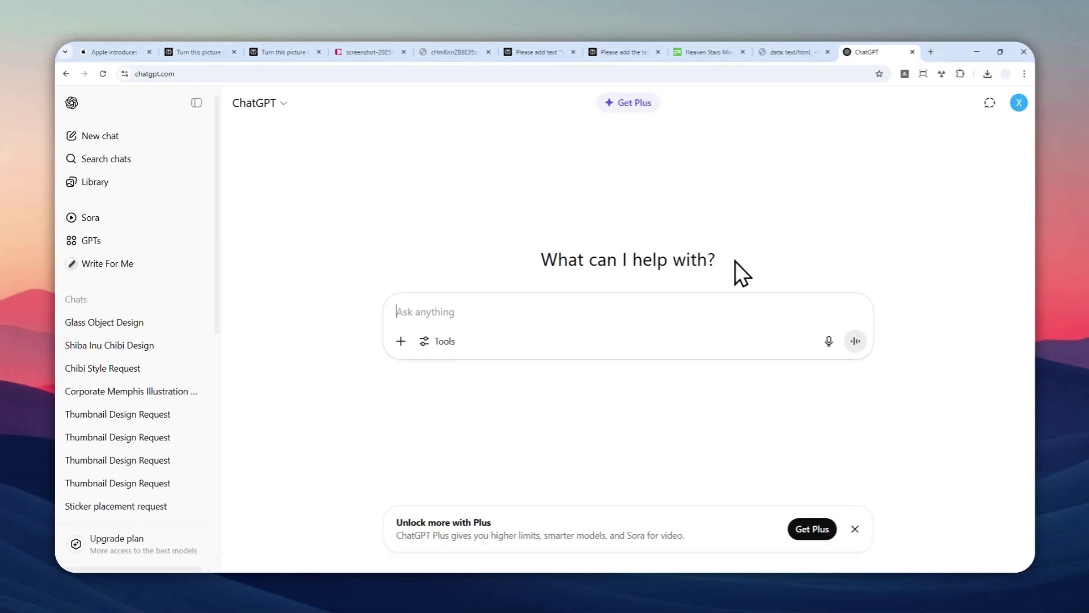
left_click(697, 52)
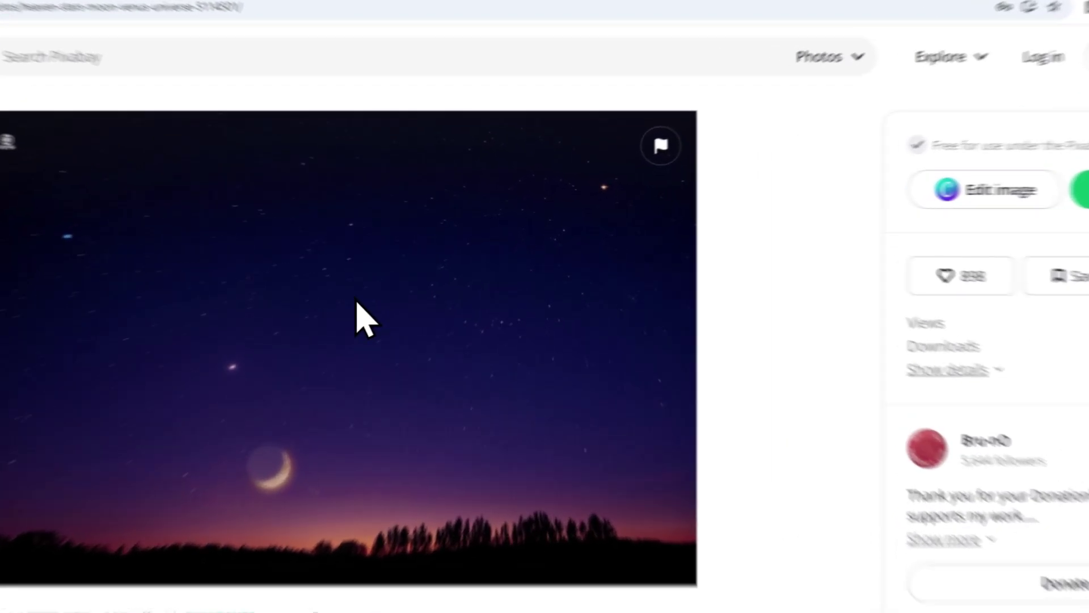
right_click(410, 266)
left_click(445, 311)
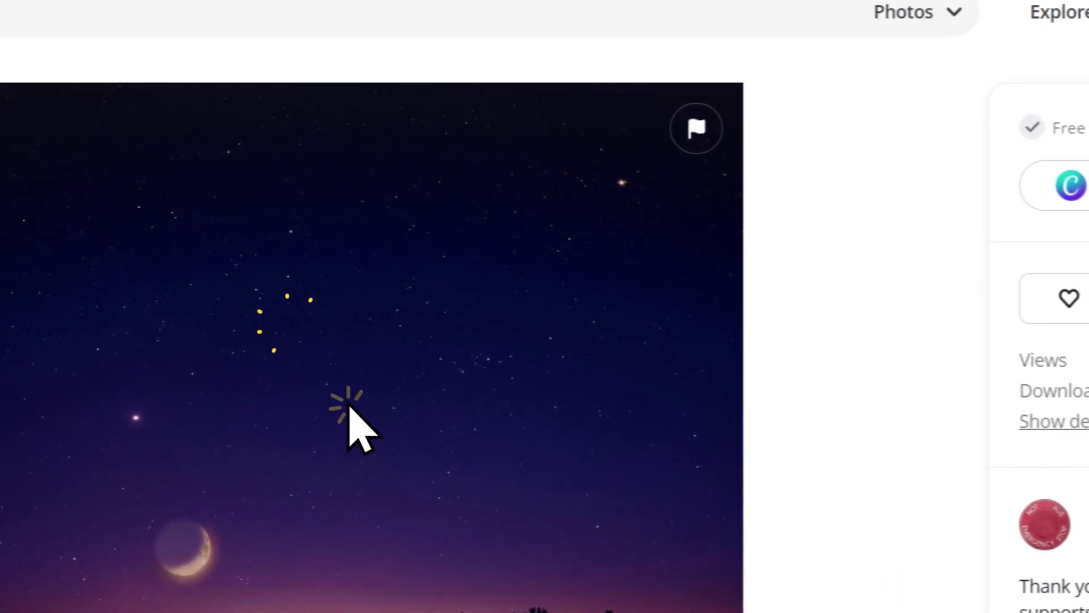
Paste the night-sky photo into a new ChatGPT message and check the saved prompt notes
left_click(770, 32)
right_click(516, 208)
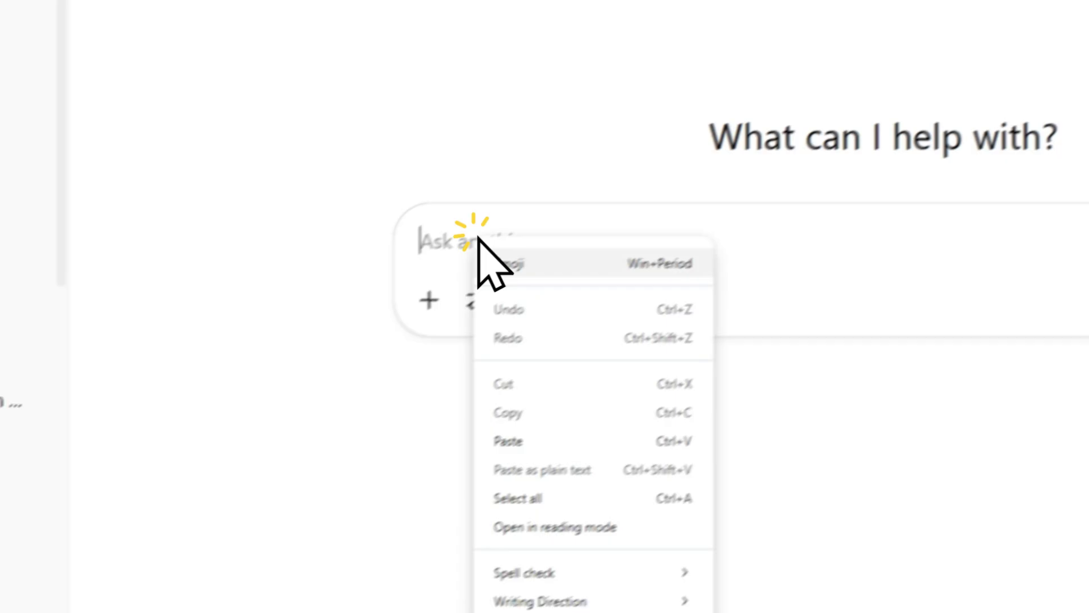
left_click(578, 412)
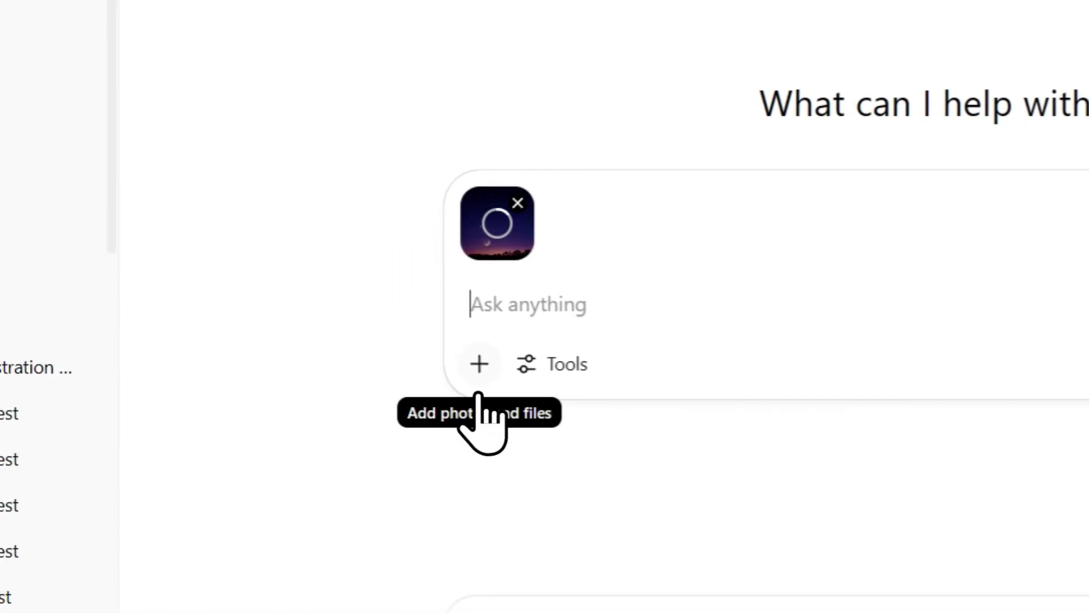
left_click(480, 364)
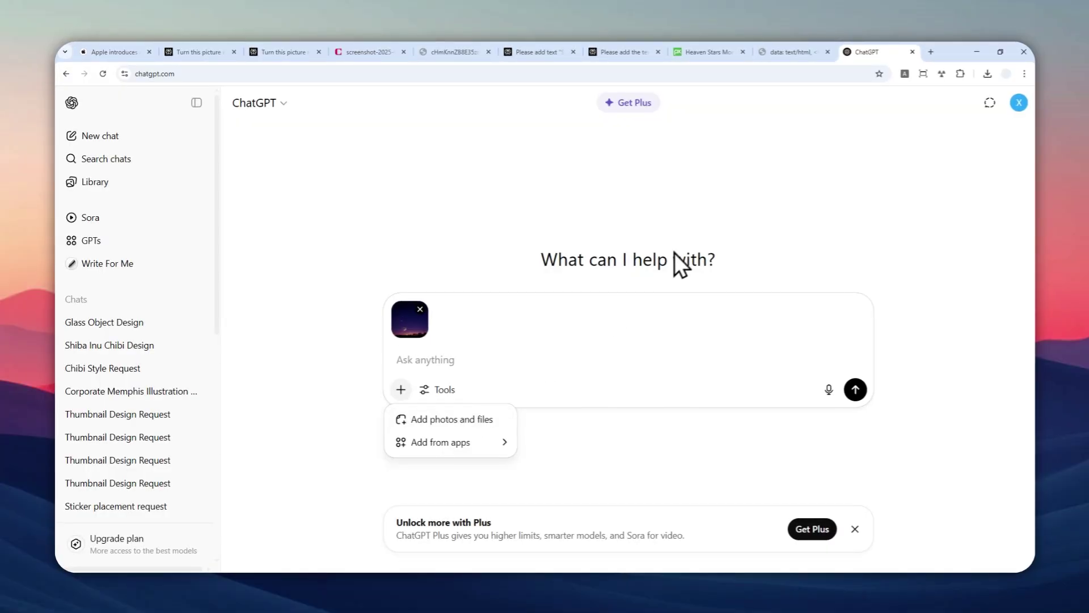
left_click(789, 52)
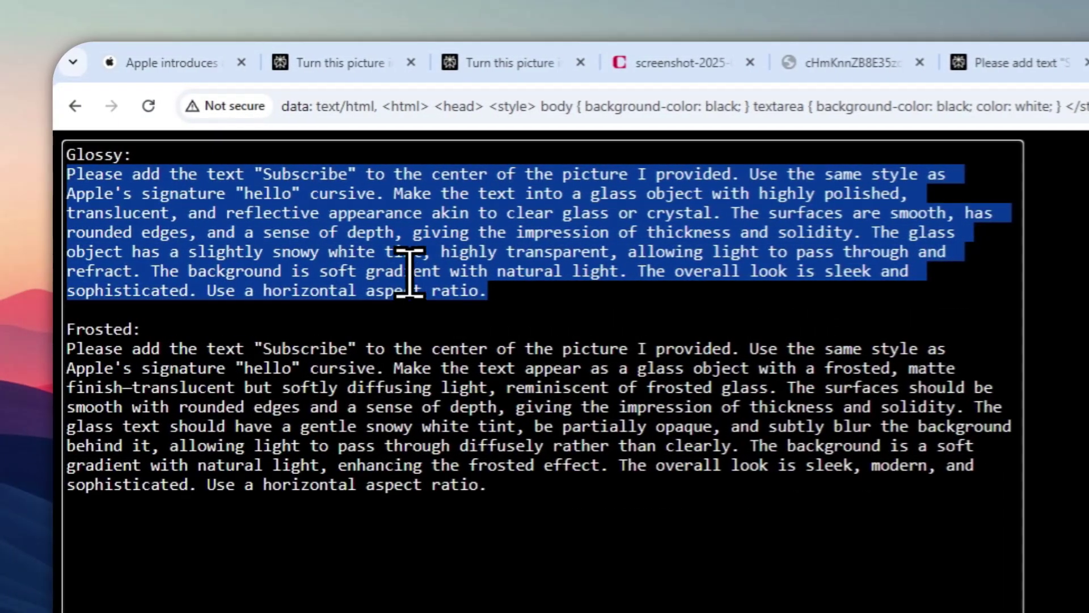
Recheck the glossy and frosted Subscribe examples, then select the whole Glossy prompt paragraph
left_click(487, 289)
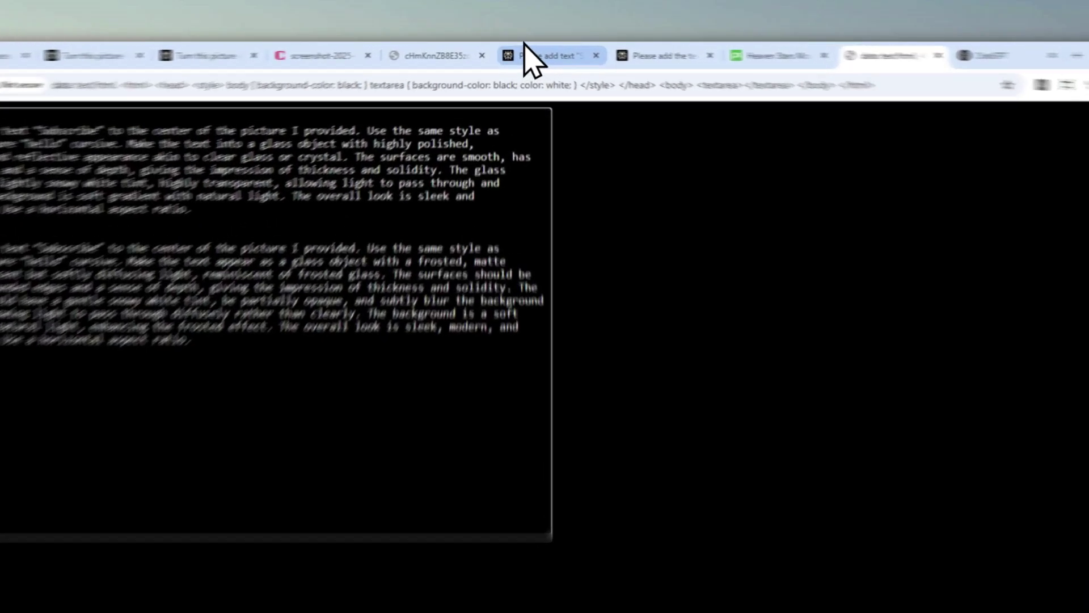
left_click(530, 52)
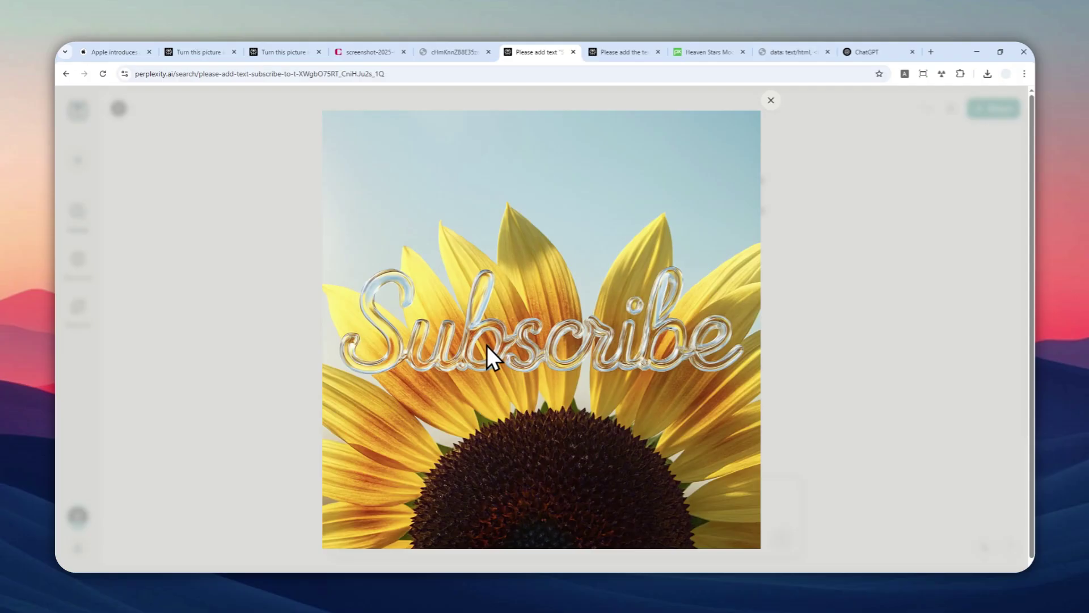
left_click(640, 52)
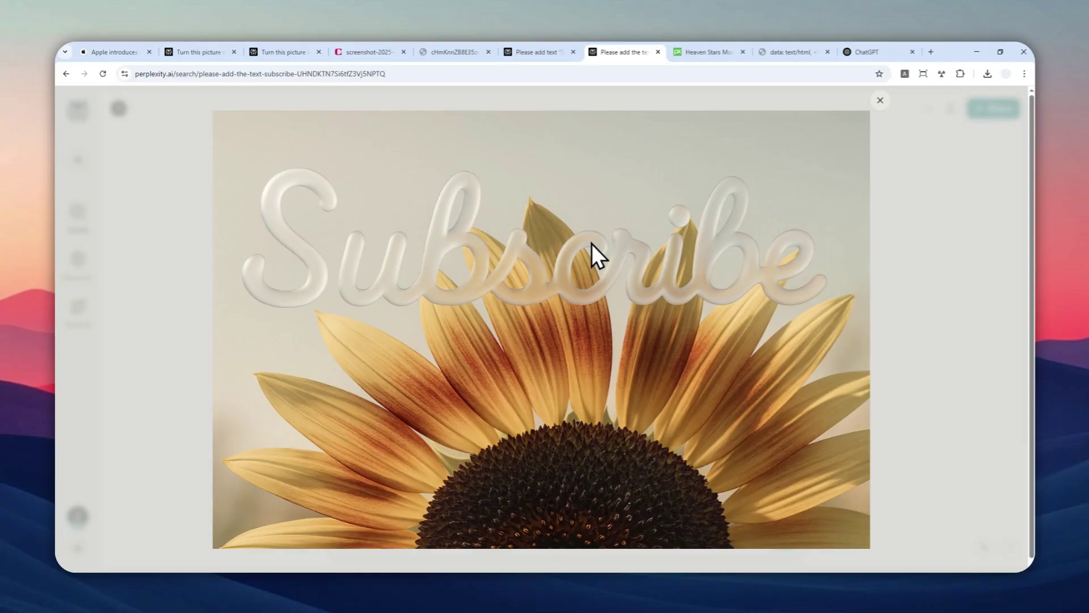
left_click(786, 48)
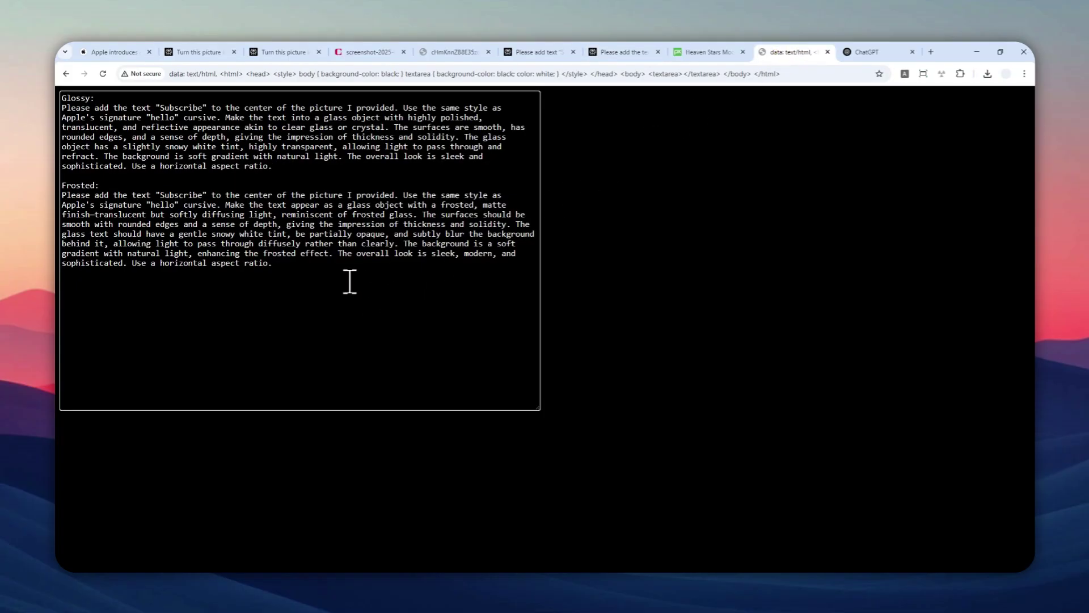
left_click_drag(283, 178, 47, 112)
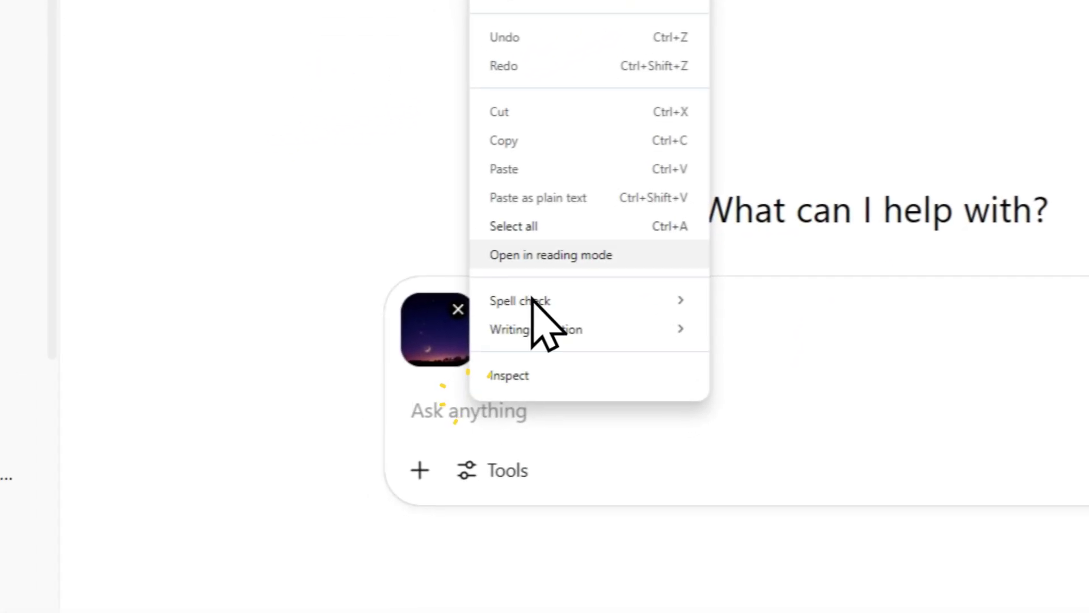
Paste the Glossy prompt beside the photo, replace 'Subscribe' with 'goodnight', and review its tint and aspect wording
left_click(457, 414)
right_click(457, 420)
left_click(565, 189)
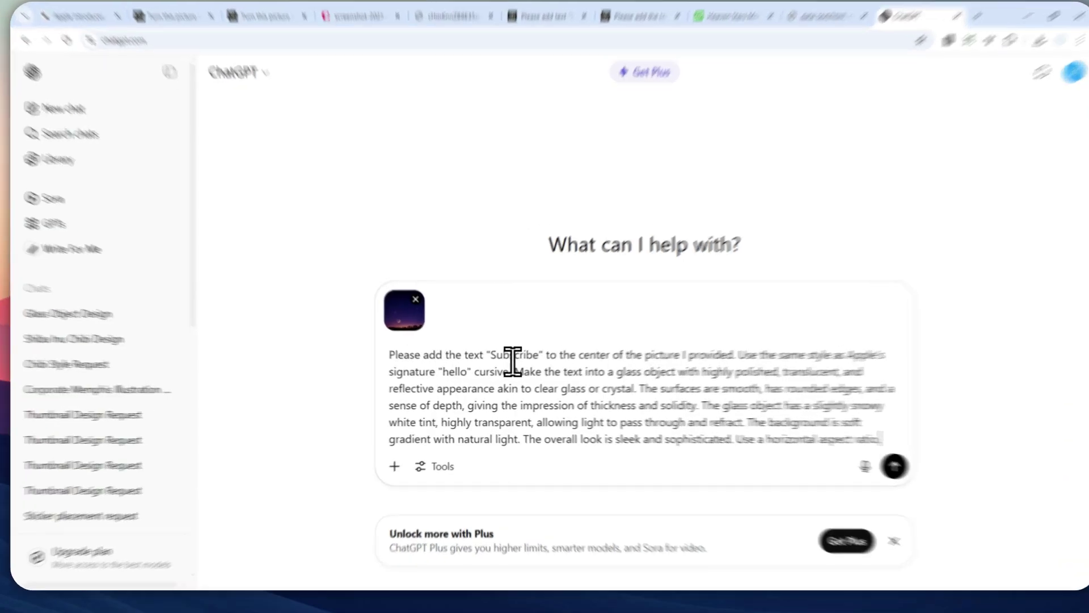
double_click(506, 363)
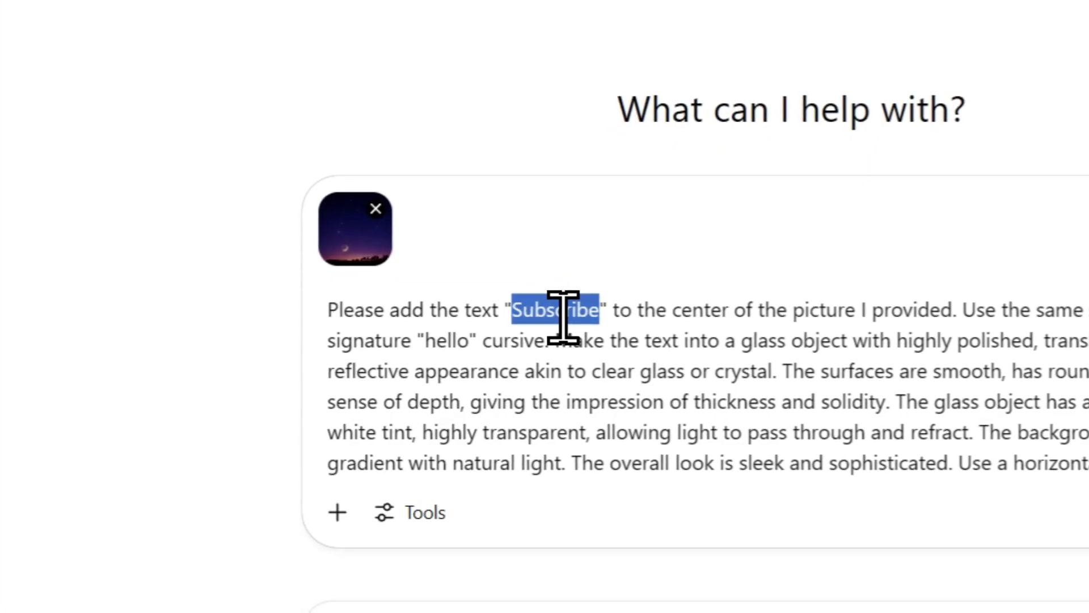
type("goodnight")
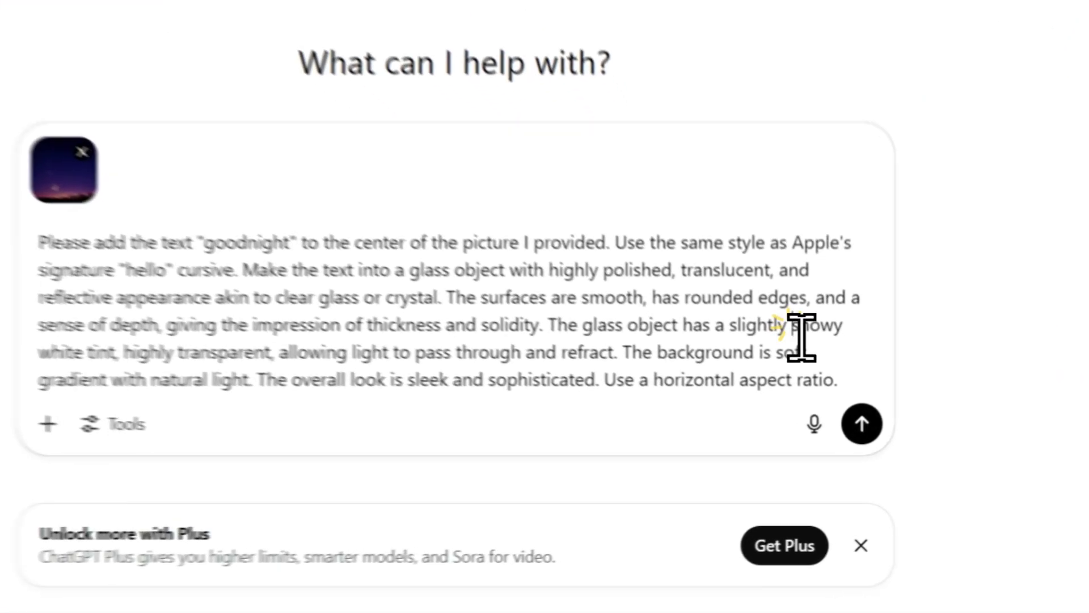
left_click_drag(821, 415, 440, 423)
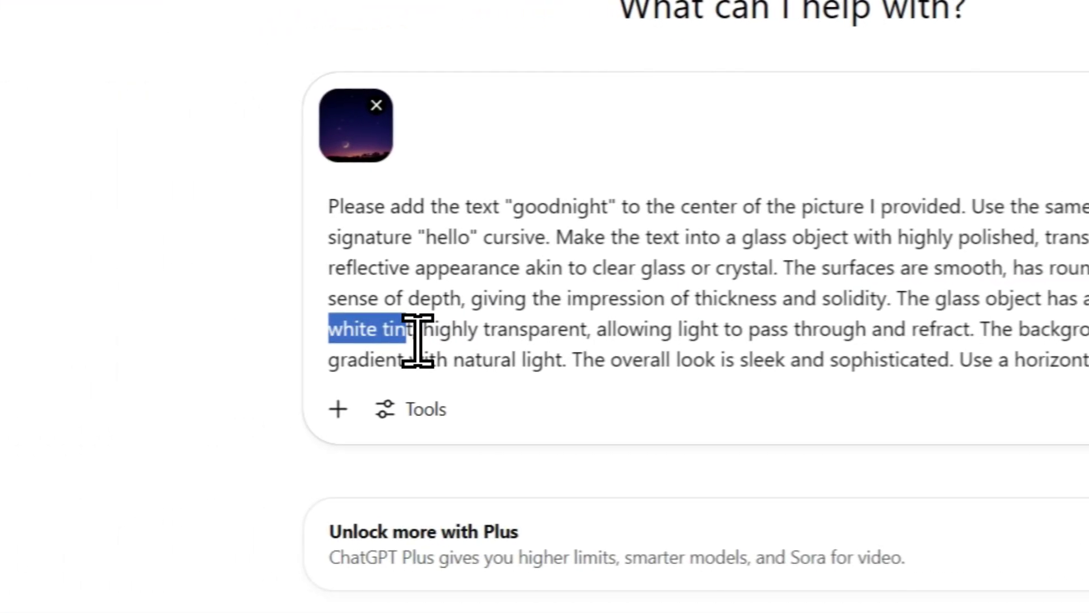
left_click_drag(418, 341, 429, 340)
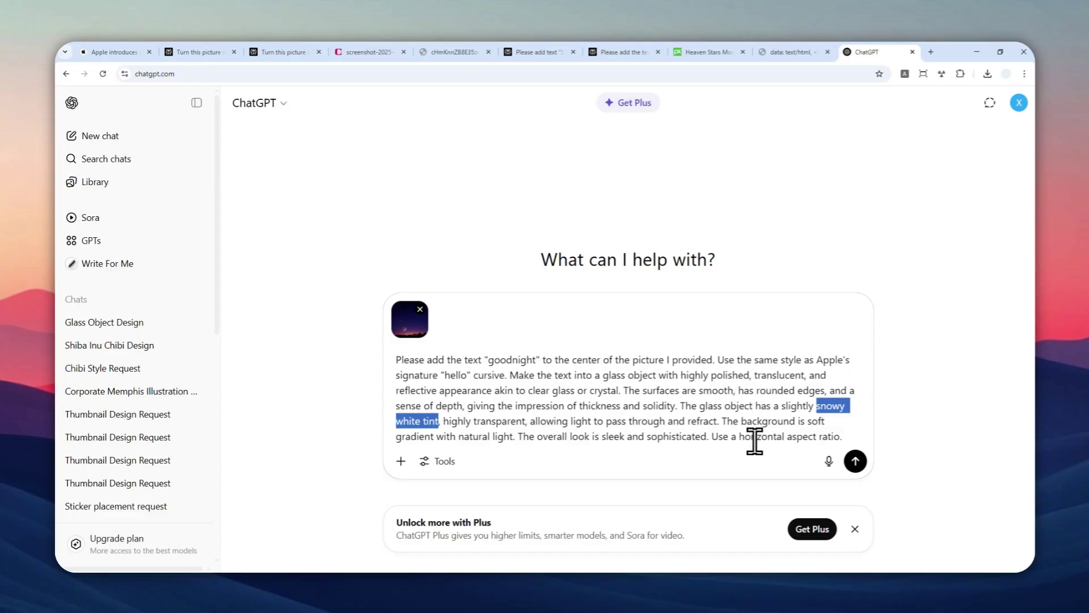
left_click_drag(738, 437, 783, 438)
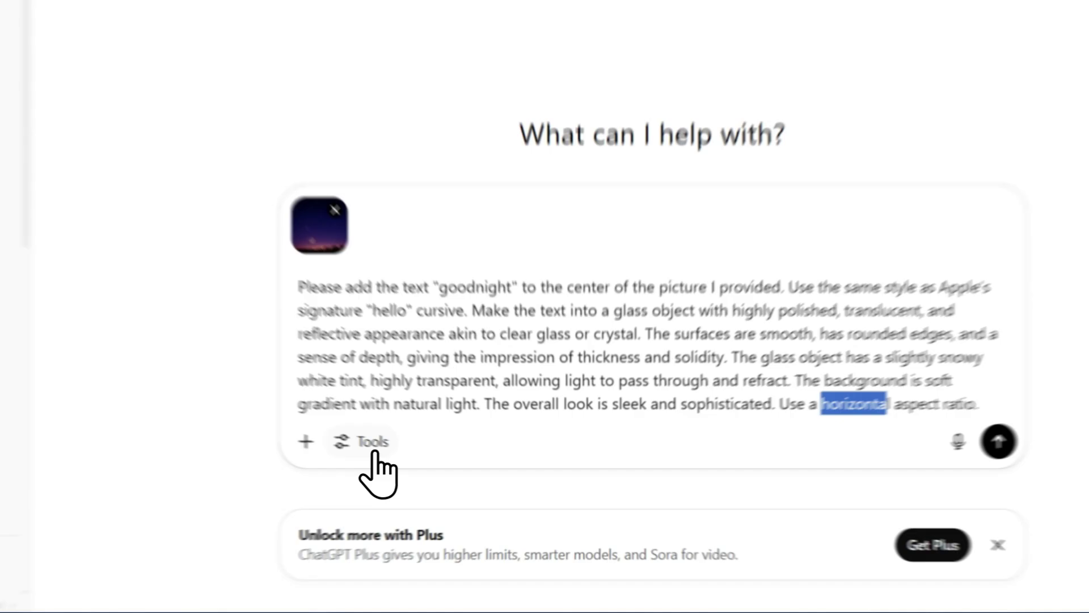
Switch to Create an image and send the goodnight prompt with the night-sky photo
left_click(442, 461)
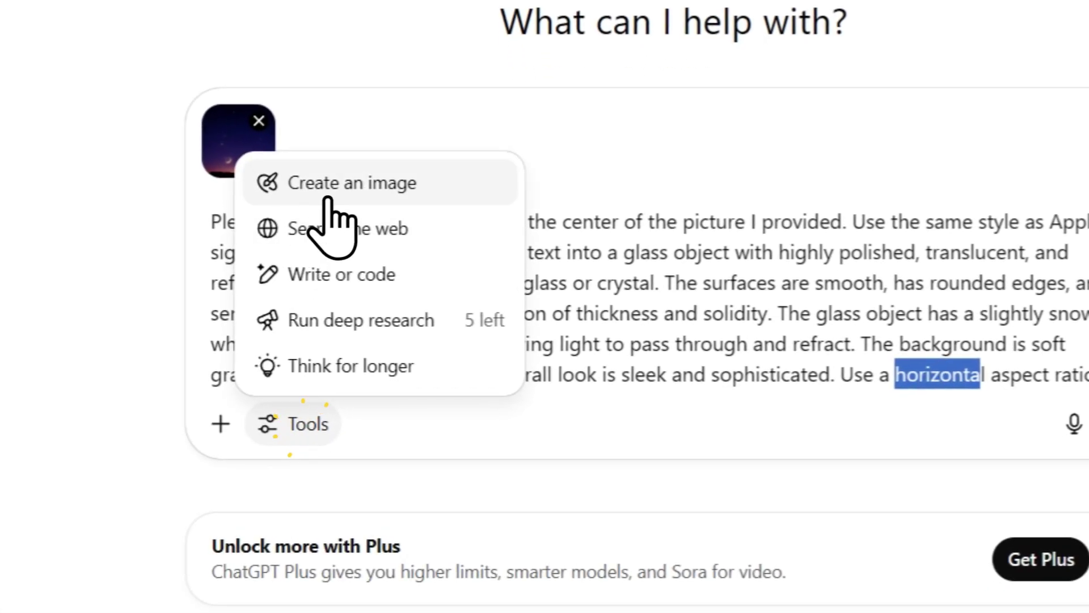
left_click(463, 339)
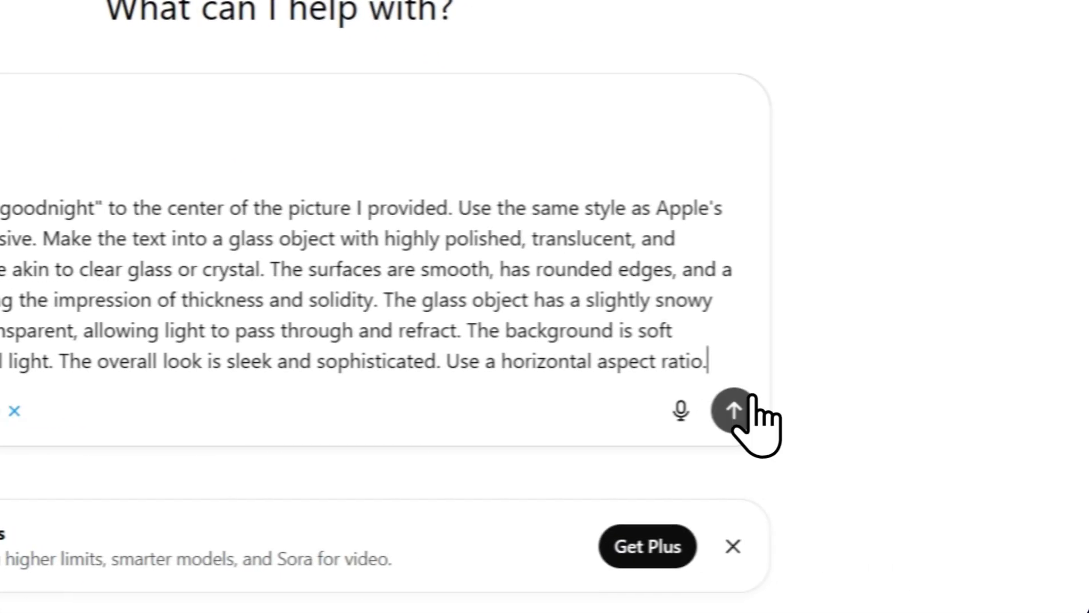
left_click(708, 418)
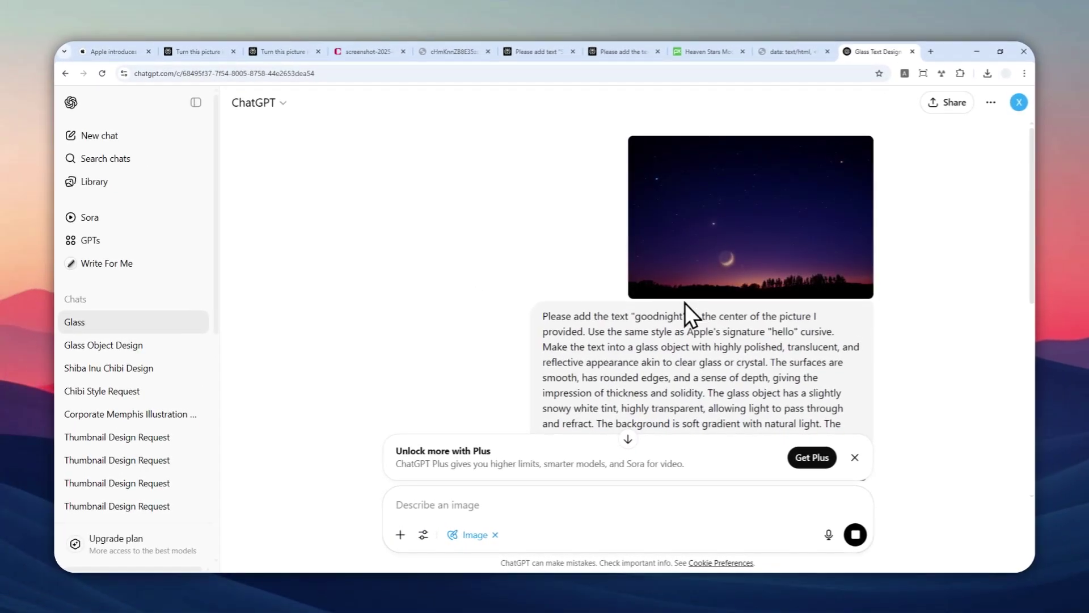
Scroll down to the generated goodnight image and view it full size
scroll(698, 273, "up", 2)
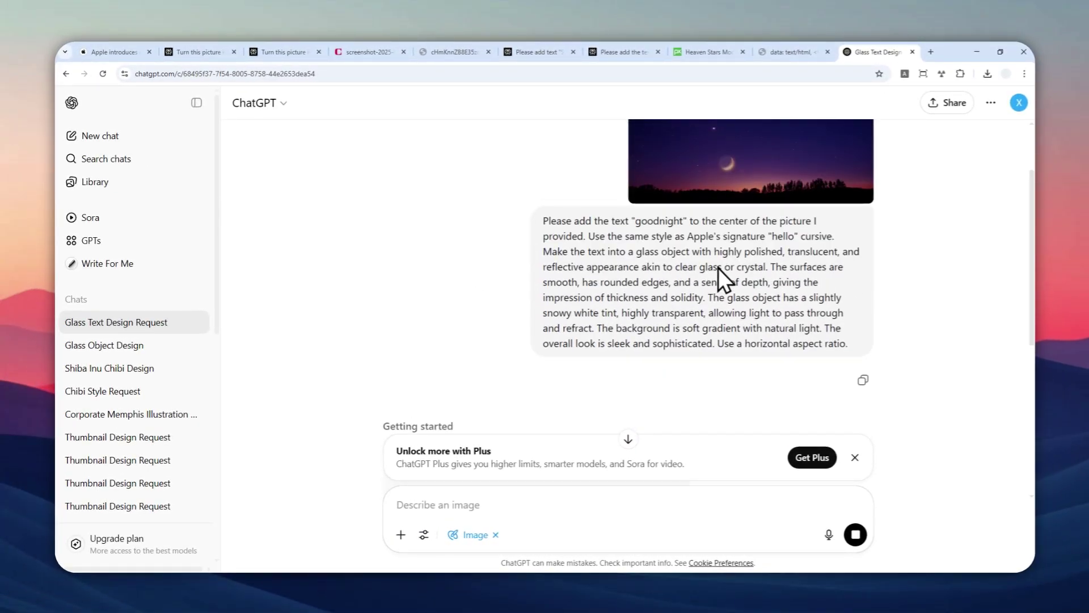
scroll(746, 244, "down", 5)
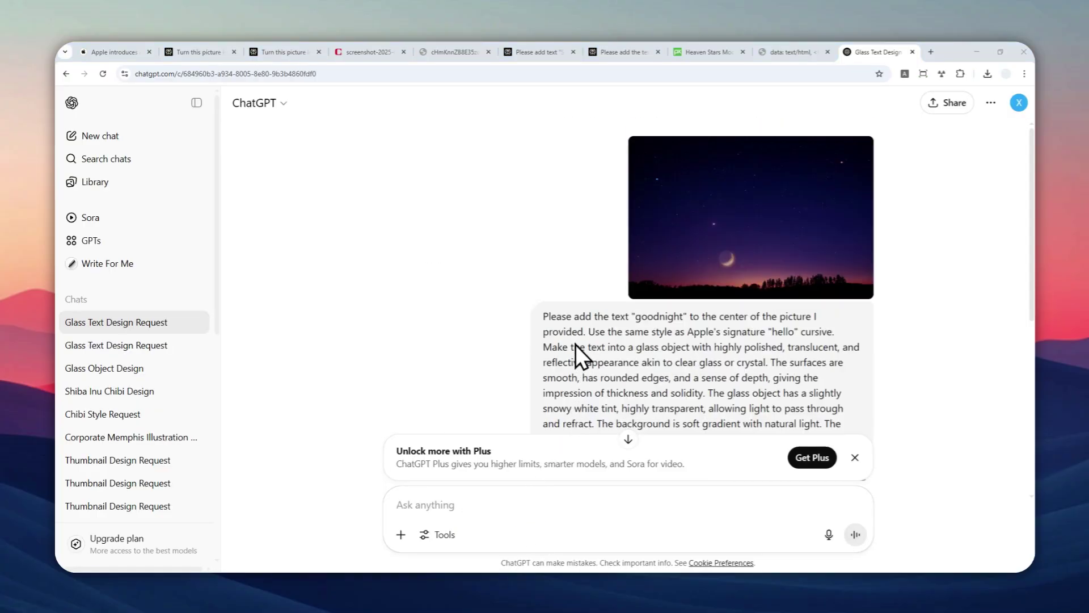
scroll(579, 306, "down", 1)
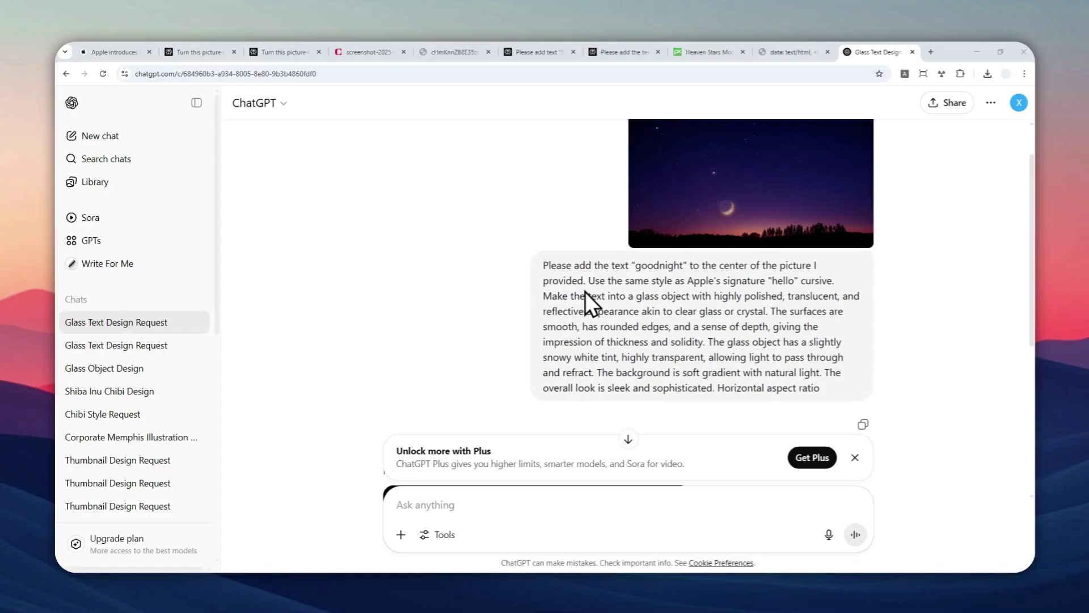
scroll(581, 298, "down", 3)
scroll(570, 329, "down", 2)
left_click(562, 305)
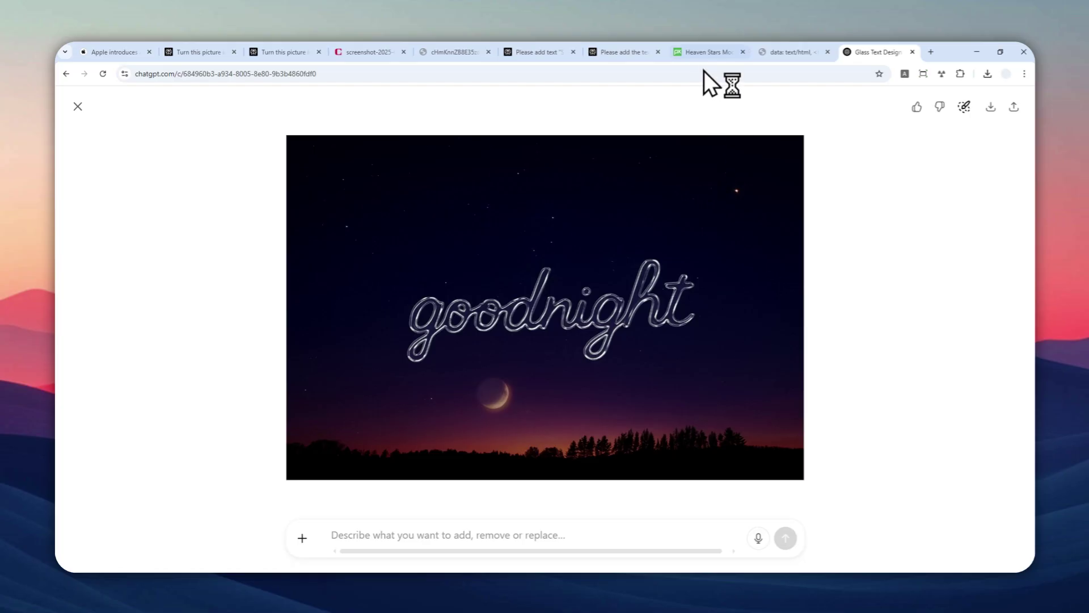
Compare the goodnight image with the Pixabay sky photo, the hello sign, the saved prompts and the Subscribe examples
left_click(701, 50)
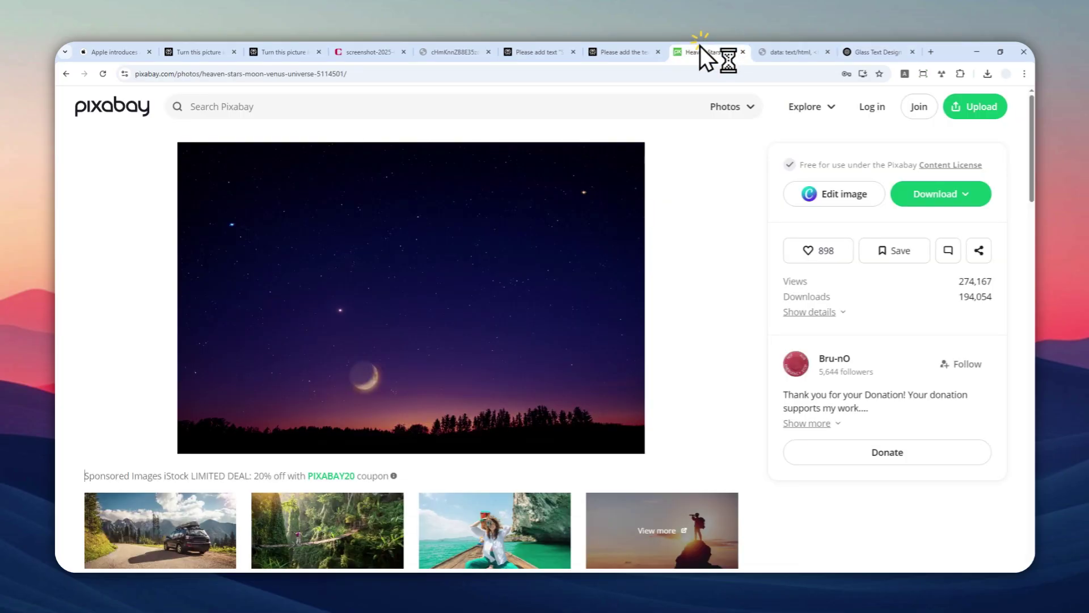
left_click(871, 43)
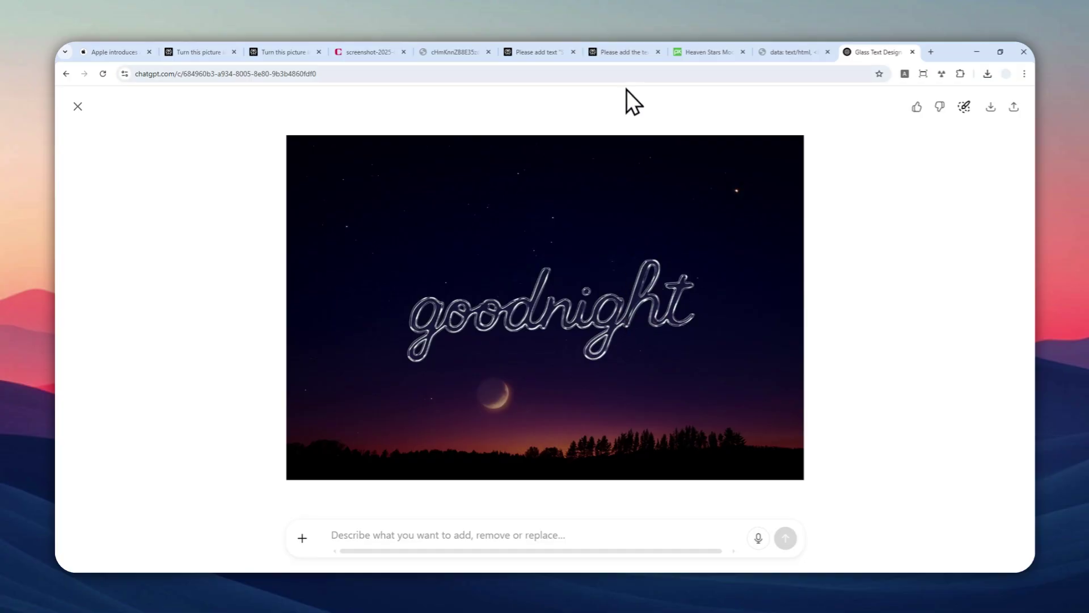
left_click(619, 51)
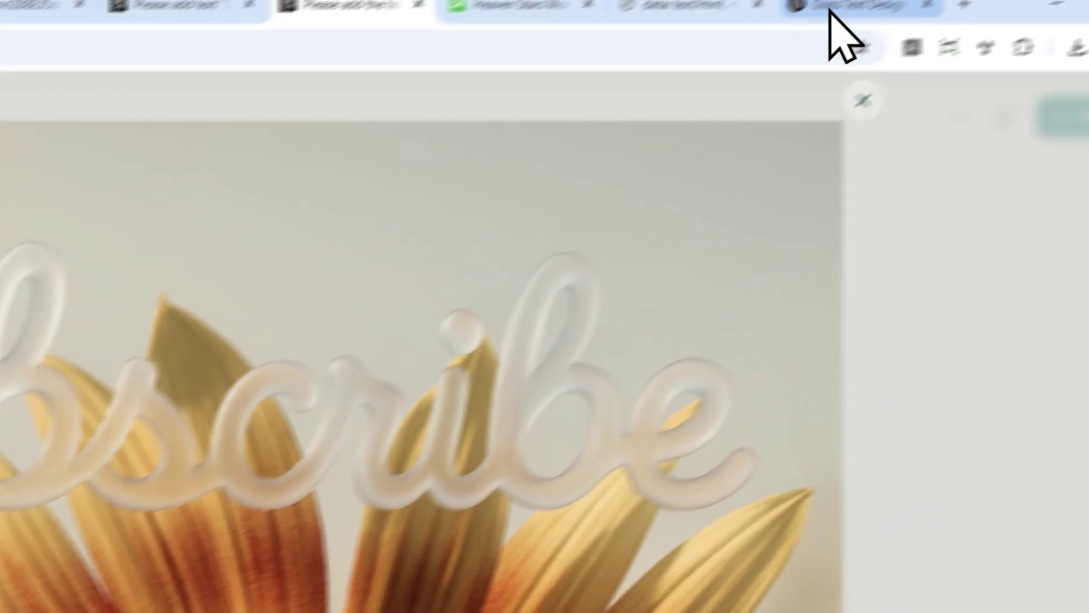
left_click(839, 26)
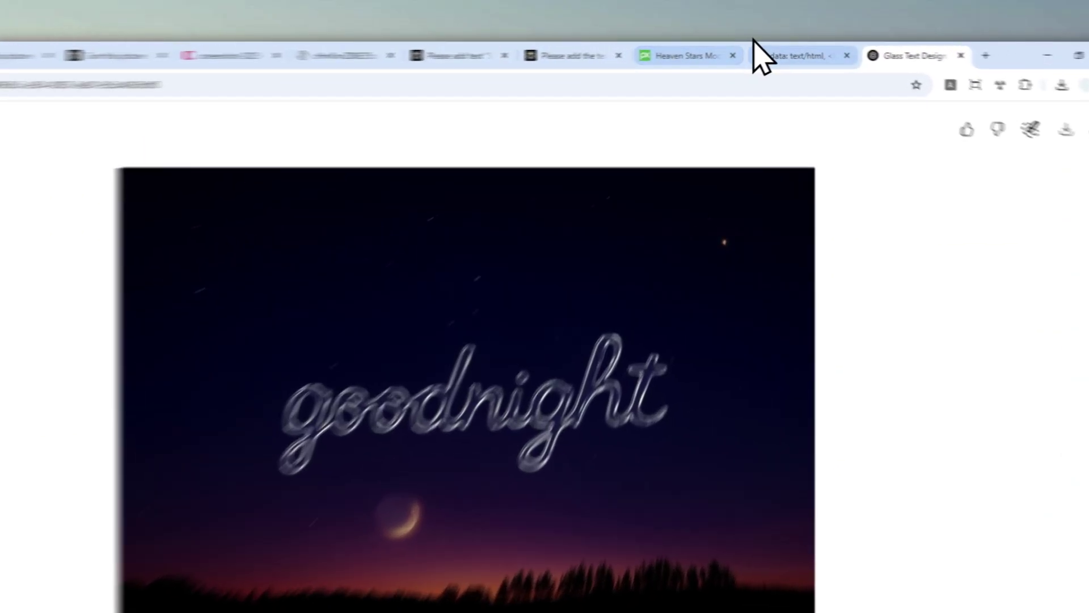
left_click(771, 52)
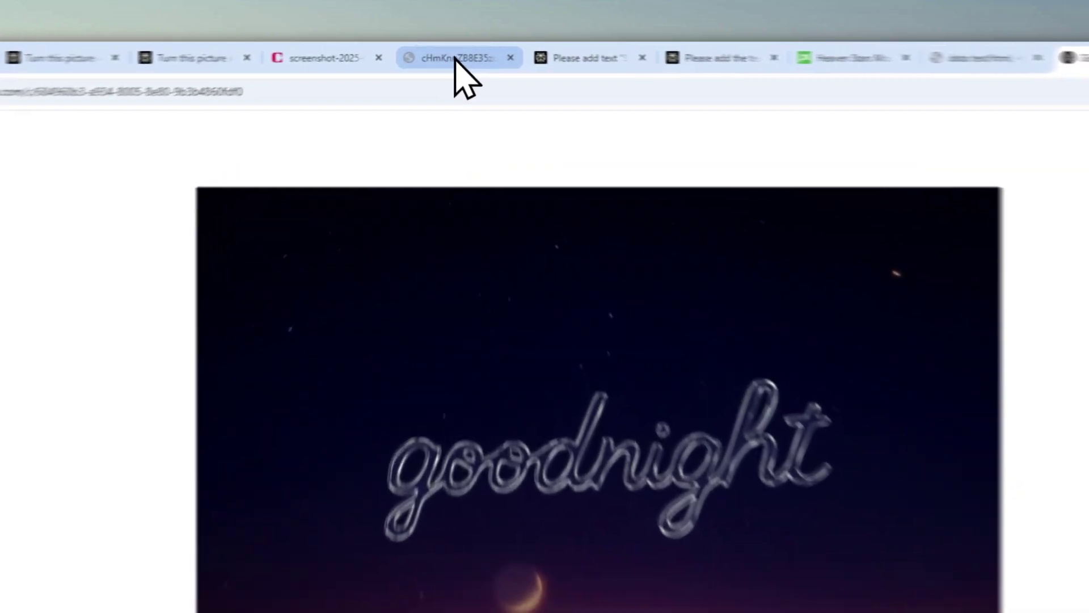
left_click(453, 52)
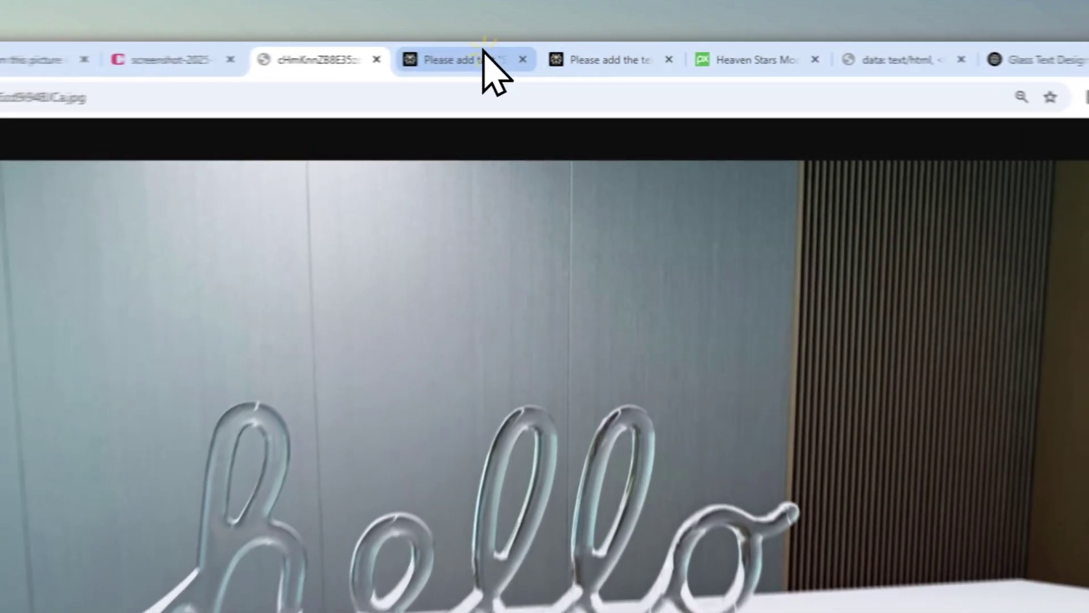
left_click(553, 50)
left_click(624, 57)
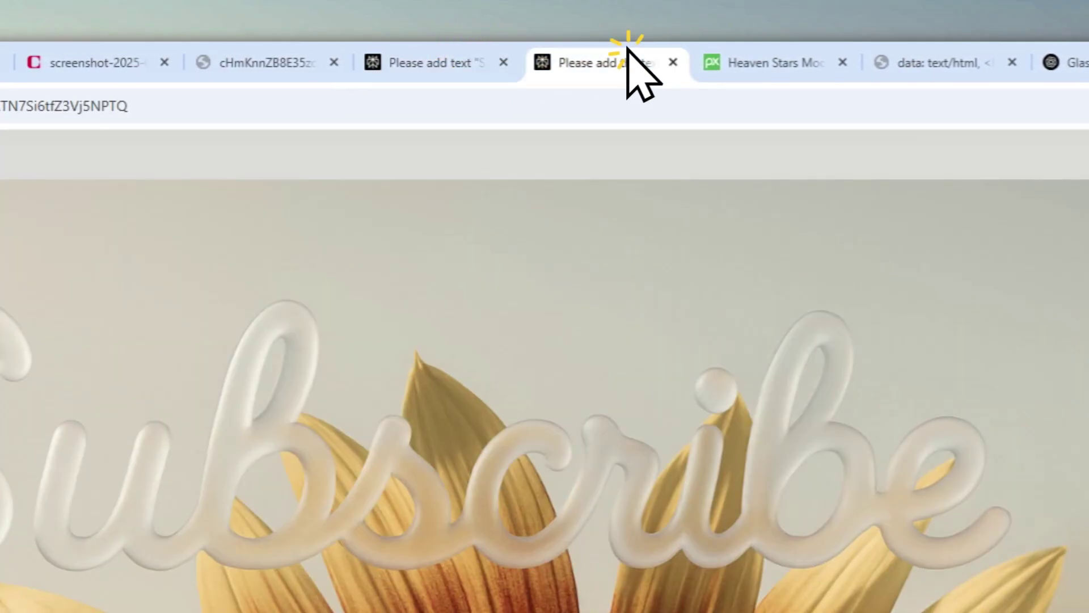